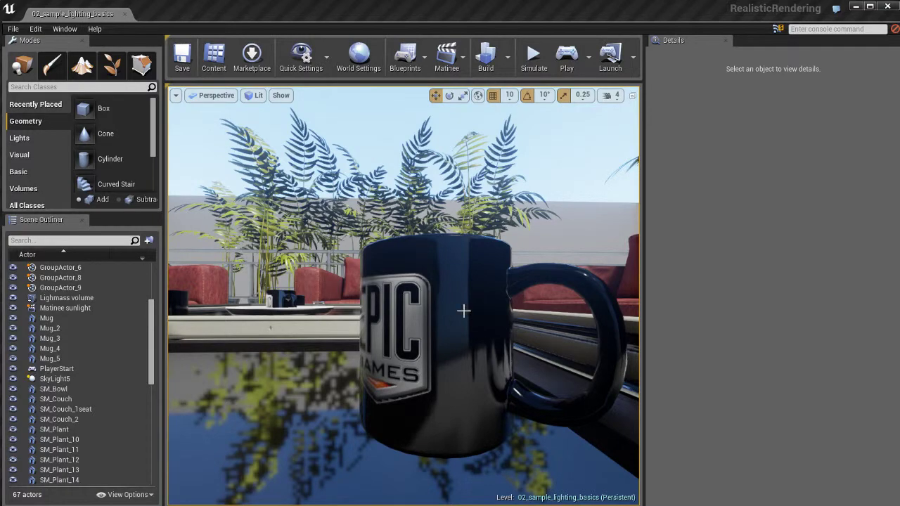
- Place a Post Process Volume on the floor in front of the coffee table
mouse_move(476, 311)
right_mouse_down()
mouse_move(707, 302)
mouse_move(484, 322)
right_mouse_up()
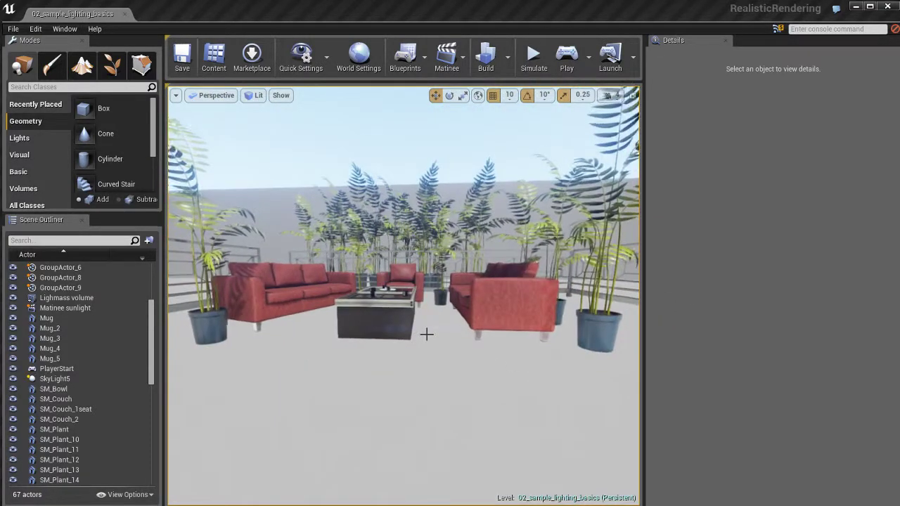
right_click_drag(428, 344, 398, 296)
right_click_drag(514, 268, 536, 301)
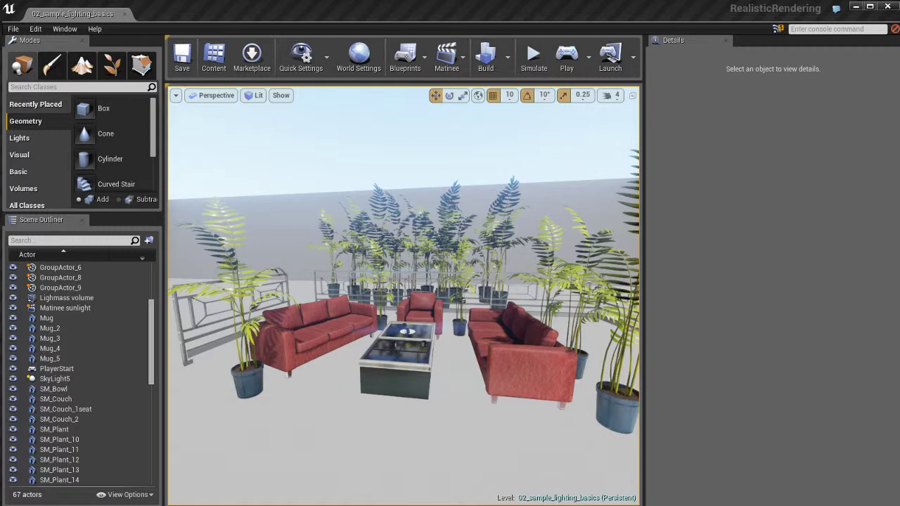
left_click(25, 156)
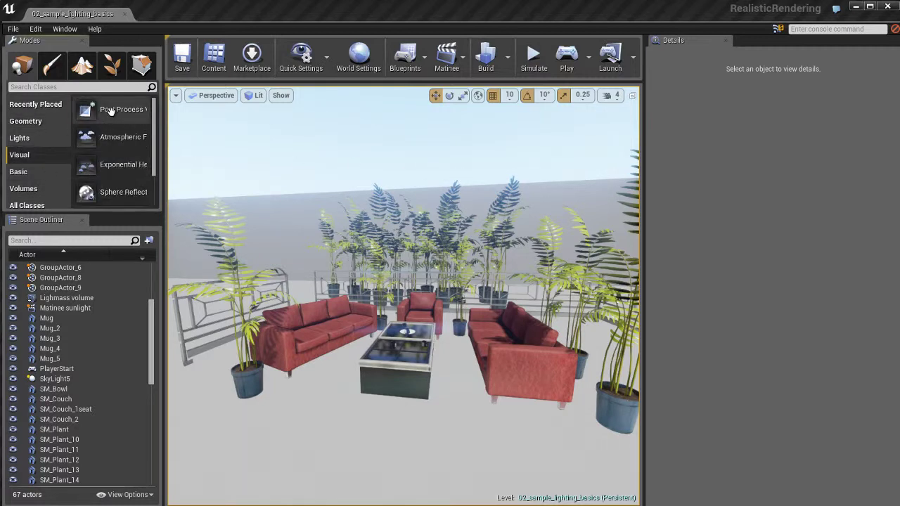
left_click_drag(101, 109, 414, 426)
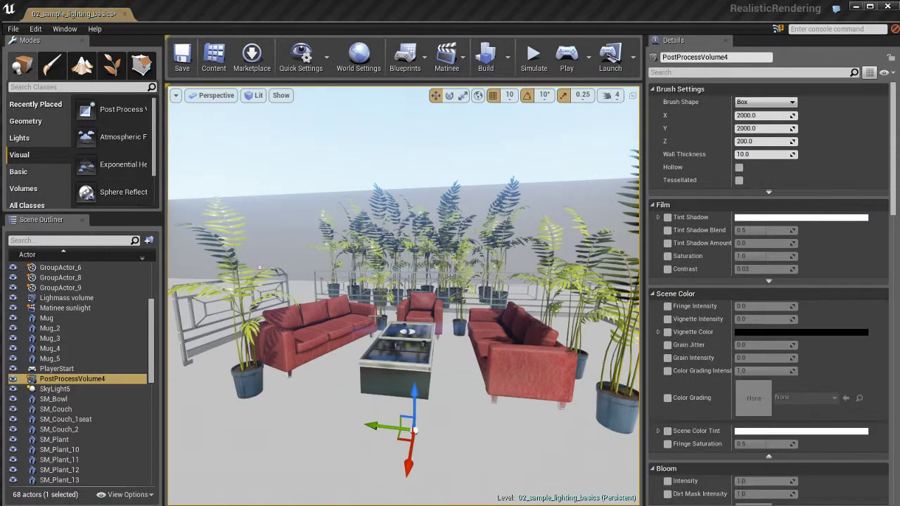
- Raise the Post Process Volume vertically until its pivot sits above the plants
scroll(366, 323, "down", 5)
right_click_drag(366, 322, 319, 372)
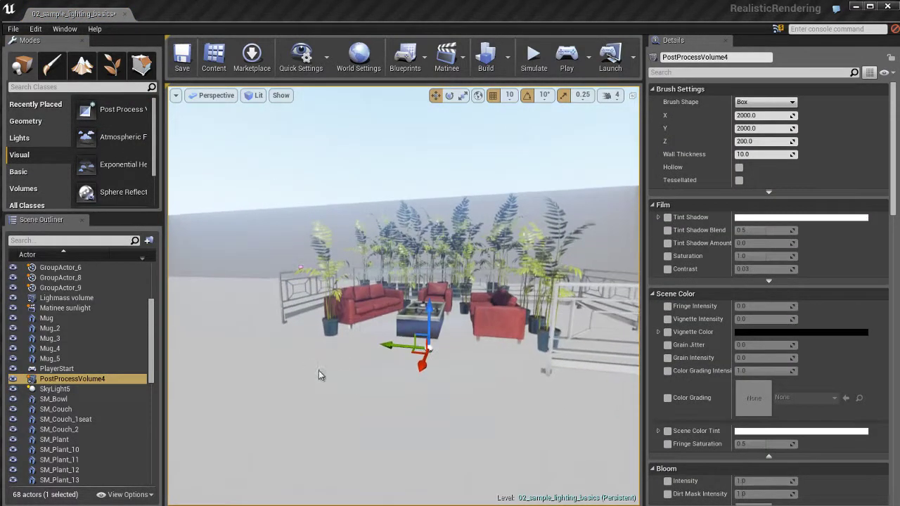
left_click_drag(421, 332, 430, 90)
left_click_drag(296, 237, 301, 251)
- Display the scene in wireframe with the editor icons and volume outlines shown
key("alt+2")
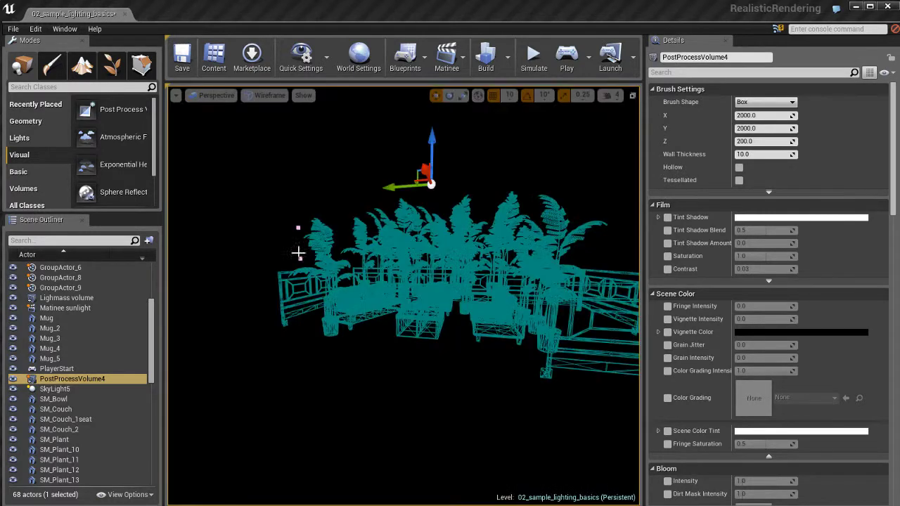
right_click_drag(363, 375, 346, 391)
key("g")
left_click_drag(393, 372, 381, 387, "ctrl")
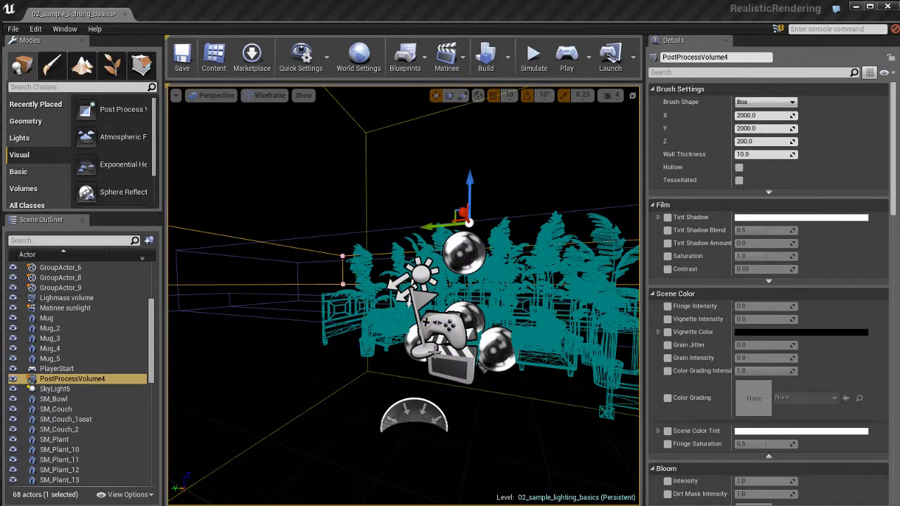
- In the orthographic top view, shift the Post Process Volume so it surrounds the existing inner volume on all sides
left_click(213, 97)
left_click(218, 134)
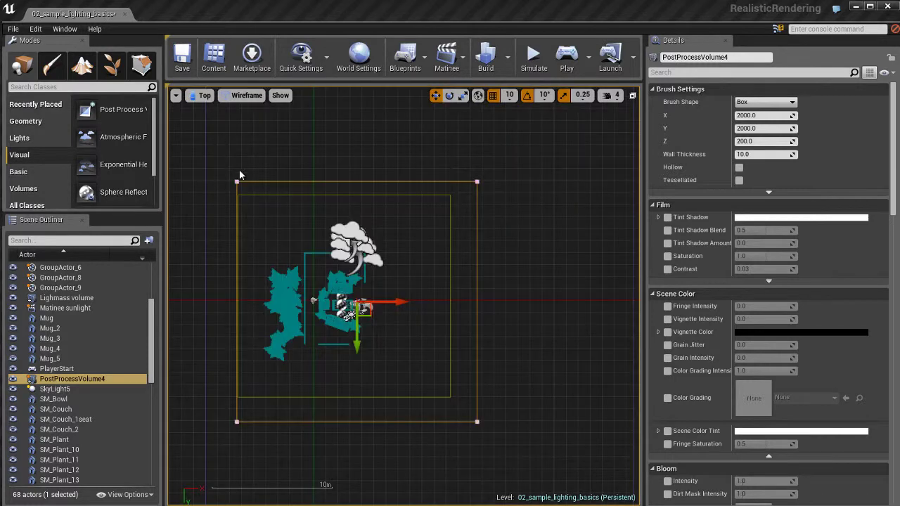
right_click_drag(240, 174, 350, 168)
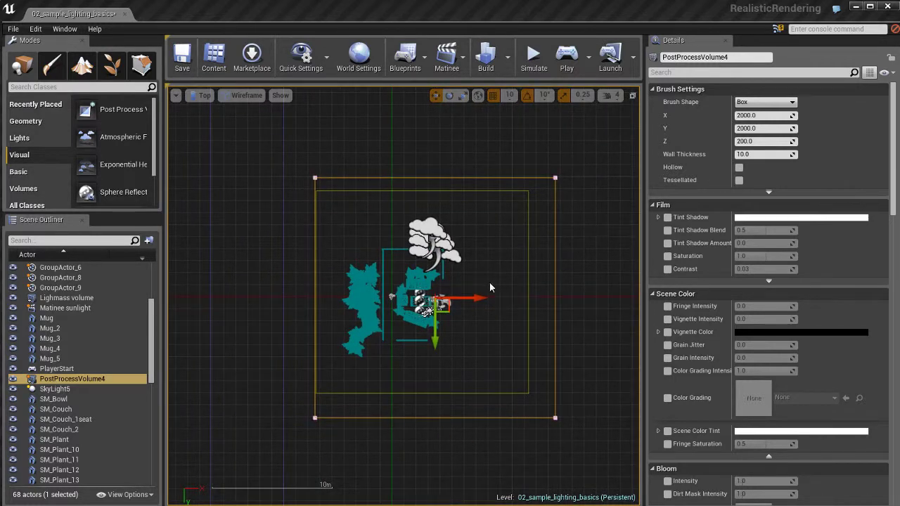
mouse_move(490, 282)
left_mouse_down()
mouse_move(474, 279)
mouse_move(483, 271)
left_mouse_up()
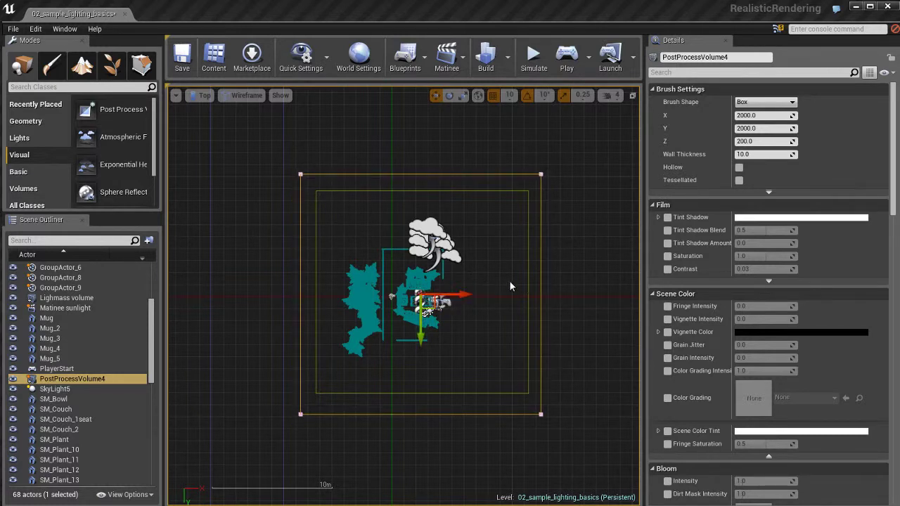
- In the orthographic side view, lower the Post Process Volume until it lies below the furniture and plants
left_click(204, 97)
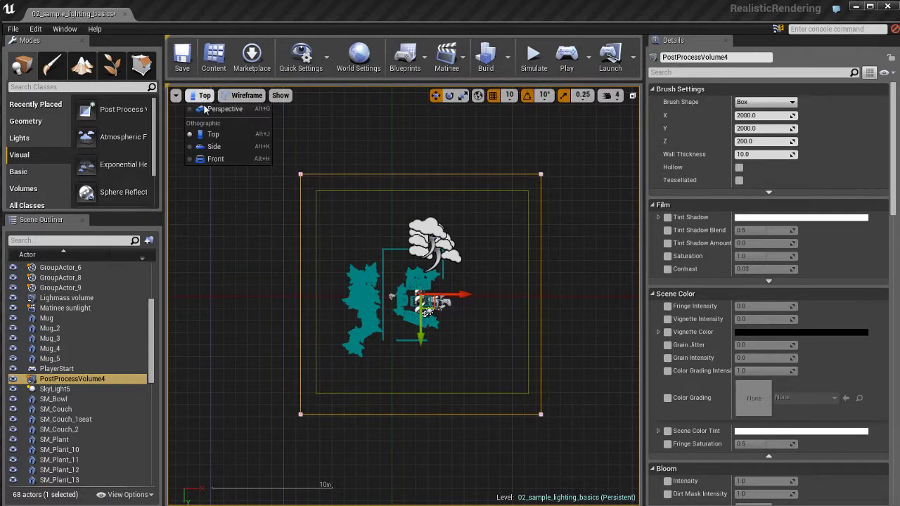
left_click(211, 147)
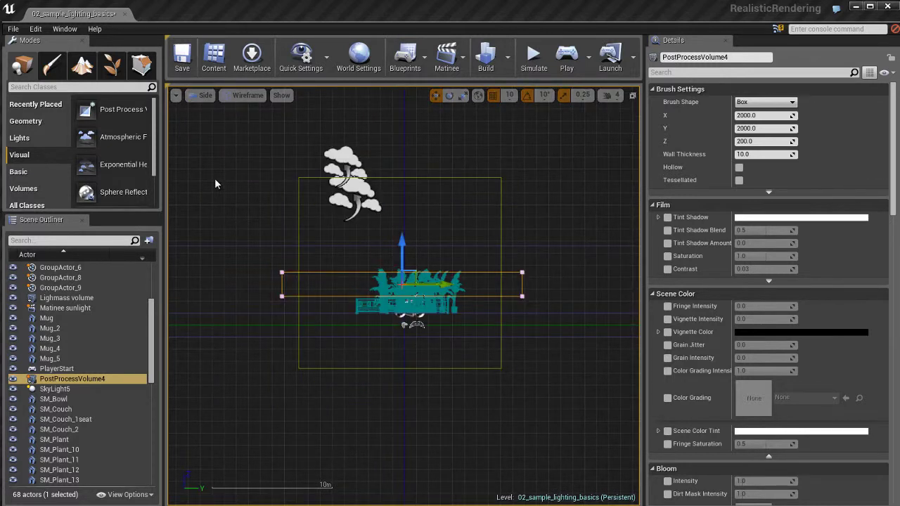
left_click_drag(403, 246, 396, 290)
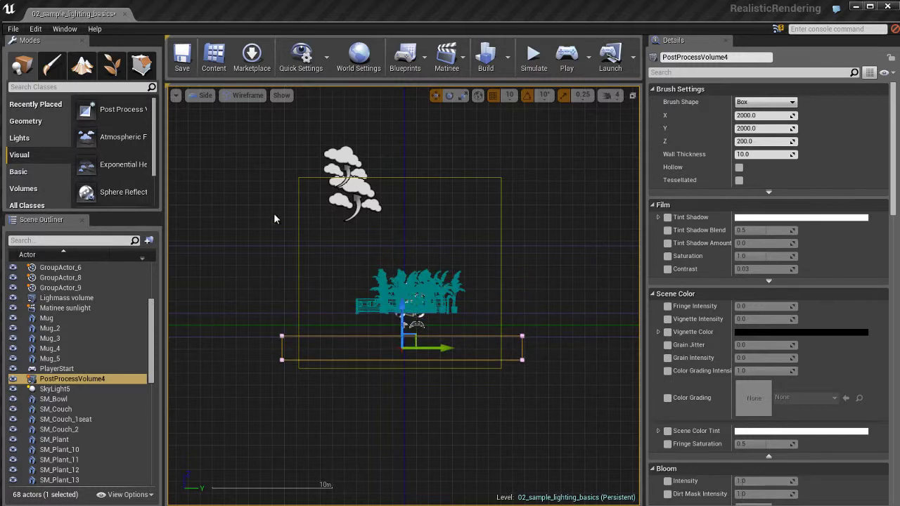
- Edit the volume's geometry by raising its upper vertices well above the plants to enclose the scene, then return to placement mode
left_click(141, 64)
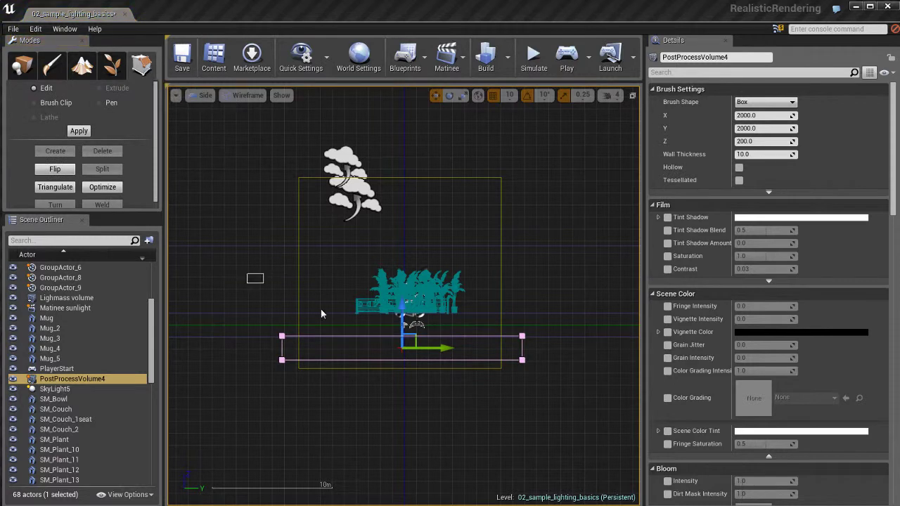
left_click_drag(321, 314, 589, 350)
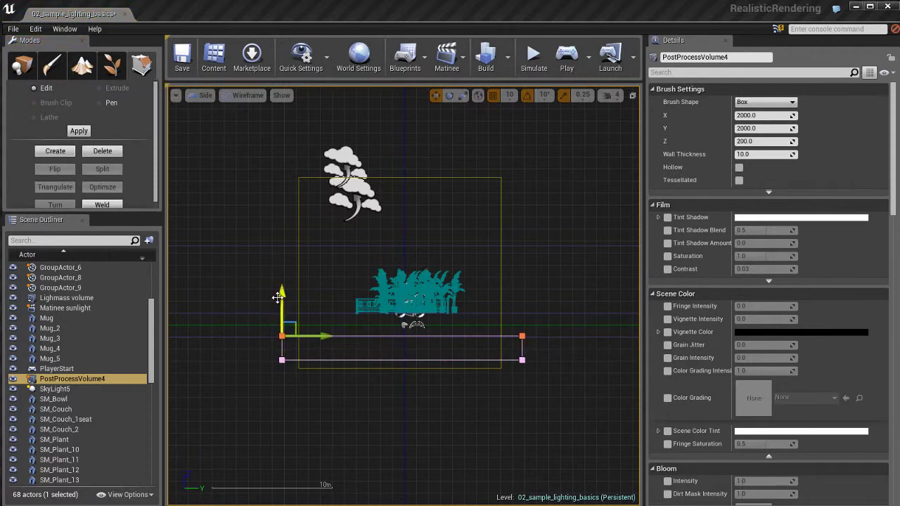
left_click_drag(278, 298, 283, 192)
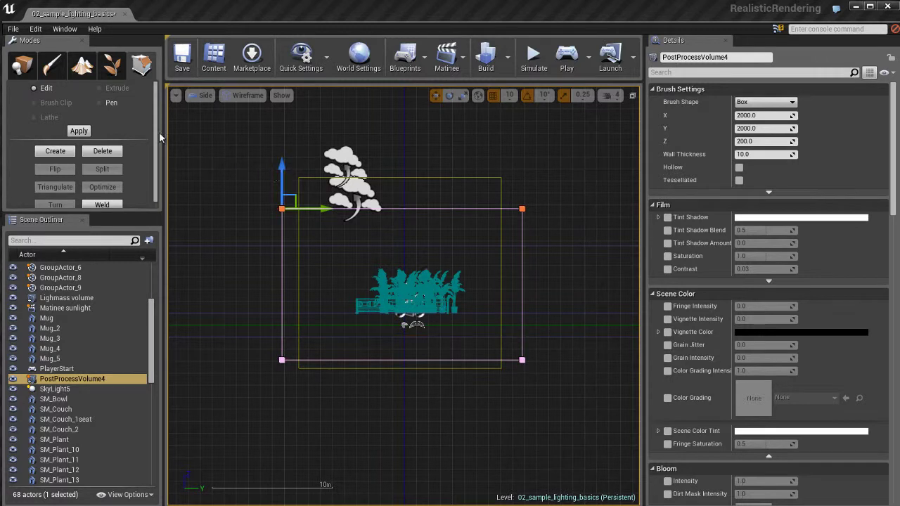
left_click(22, 69)
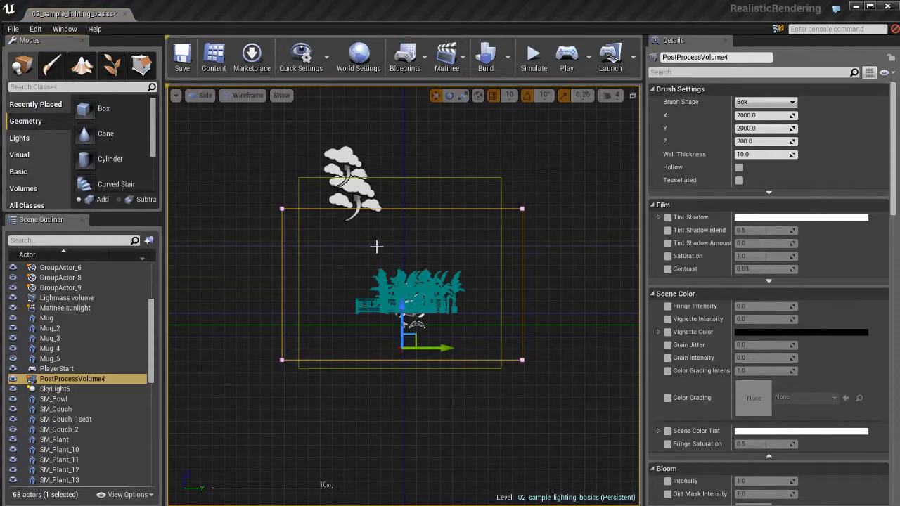
- Return the viewport to the perspective view with lit shading, facing the couches and coffee table
left_click(202, 95)
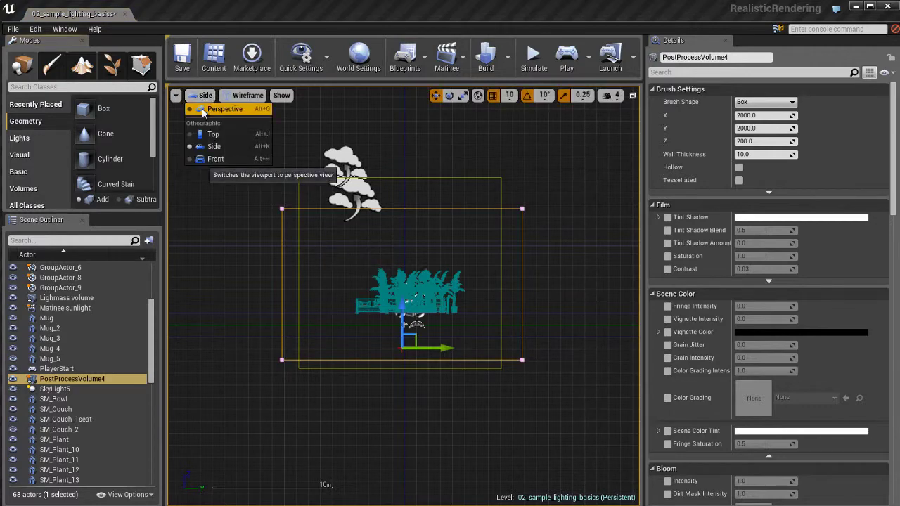
left_click(202, 111)
right_click_drag(422, 273, 729, 403)
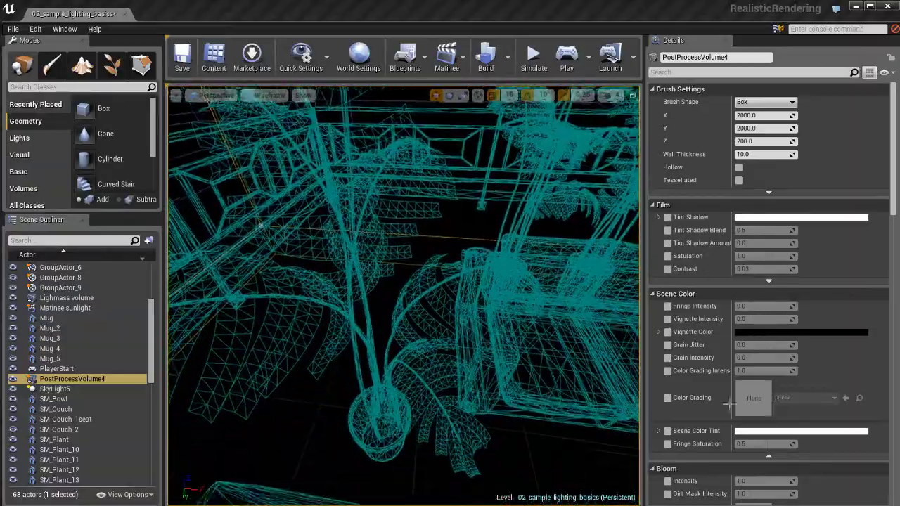
right_click_drag(394, 302, 455, 279)
scroll(473, 318, "down", 10)
key("alt+4")
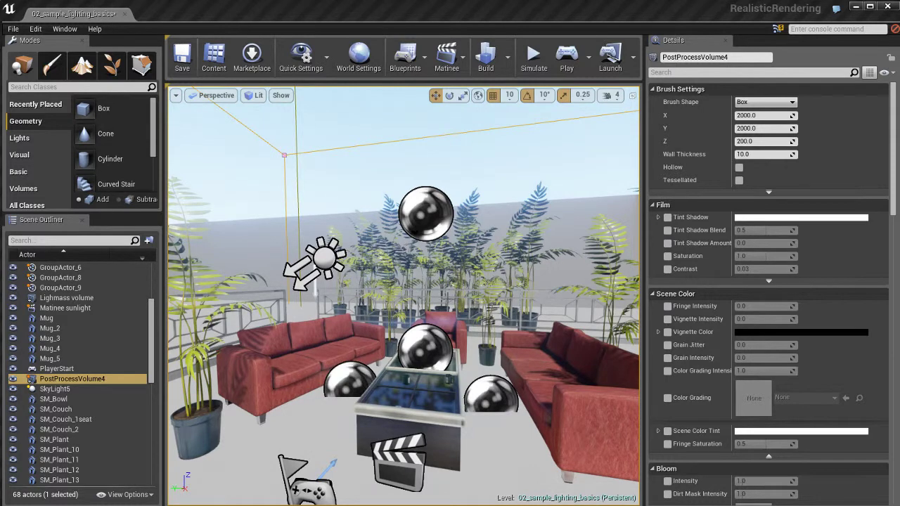
right_click_drag(403, 296, 395, 276)
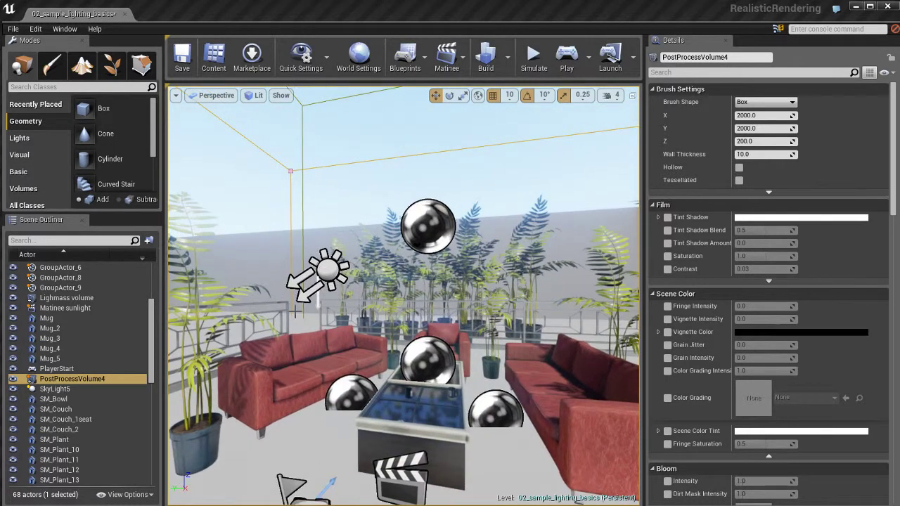
- Examine the Post Process Volume's setting categories, from Film and Scene Color through Screen Space Reflections and Post Process Volume
left_click(105, 379)
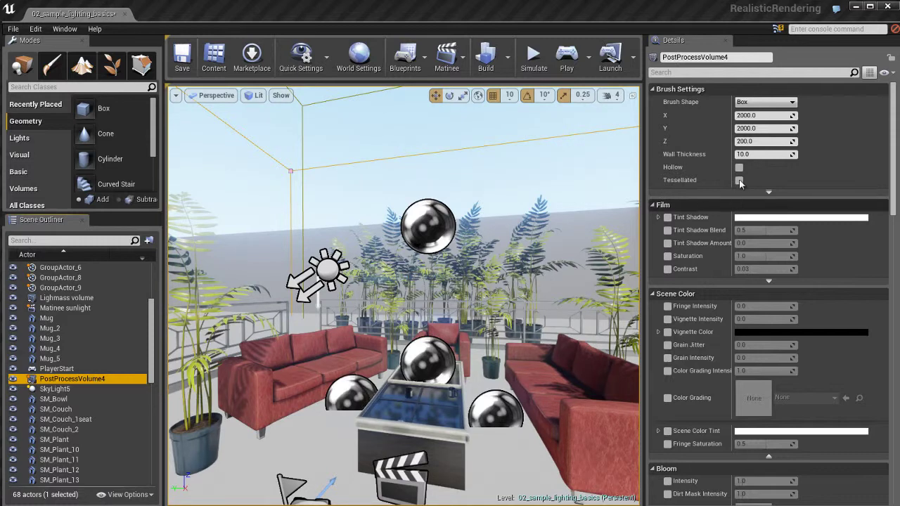
scroll(710, 359, "down", 10)
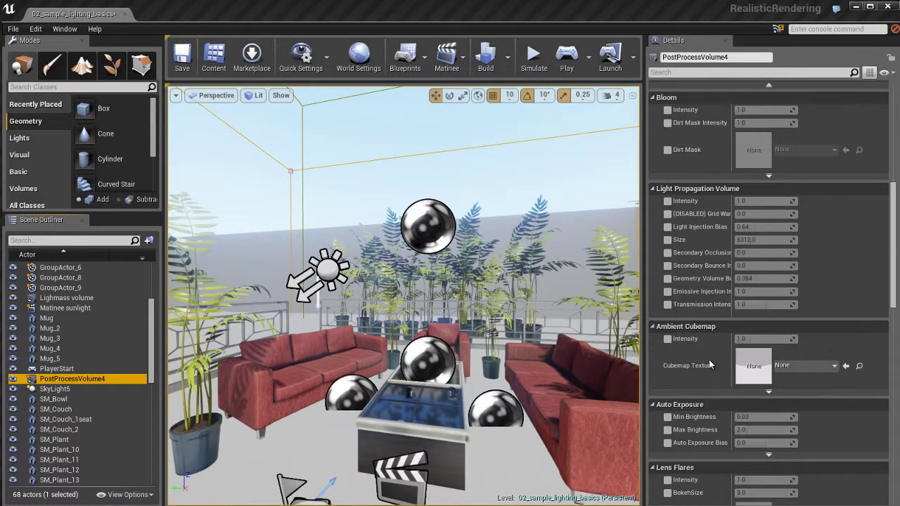
scroll(709, 359, "up", 10)
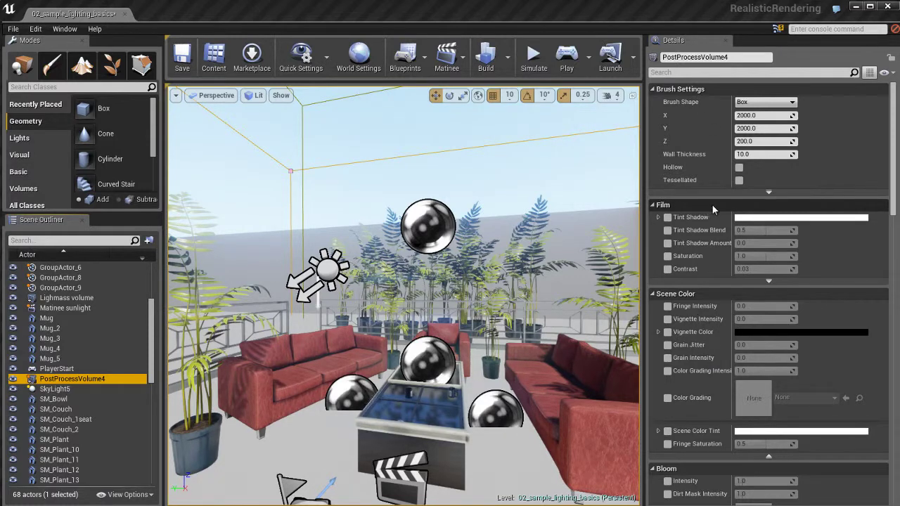
scroll(699, 257, "down", 5)
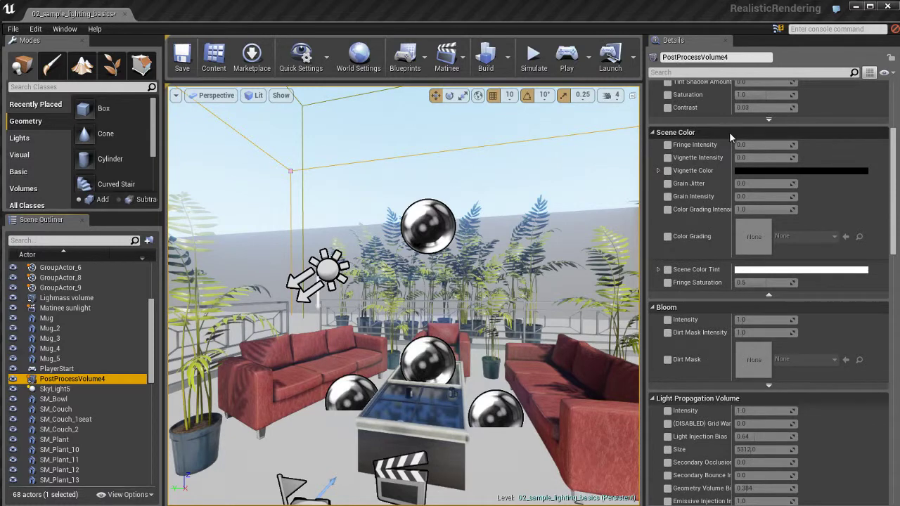
scroll(705, 235, "down", 3)
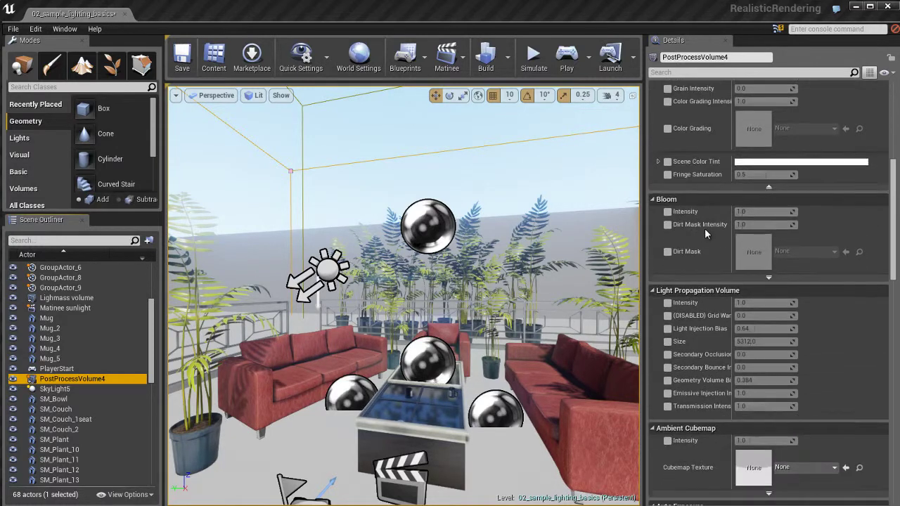
scroll(711, 244, "down", 5)
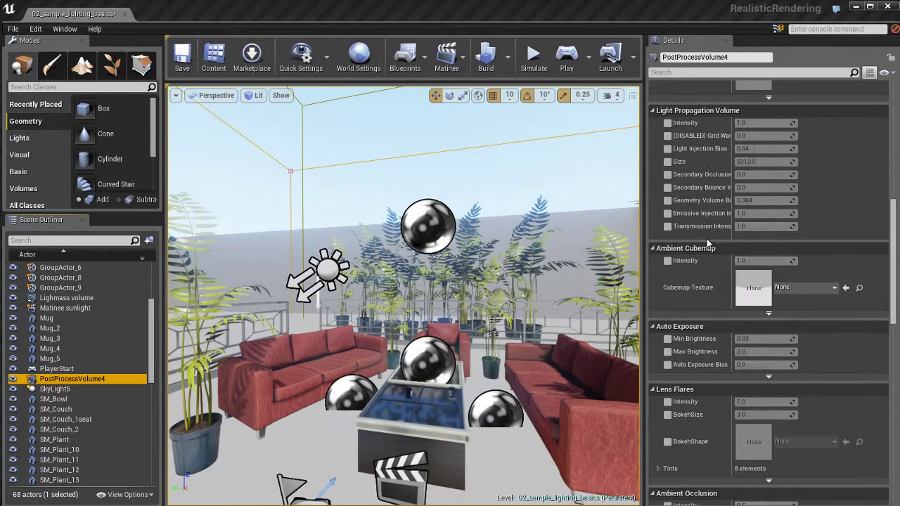
scroll(708, 237, "down", 3)
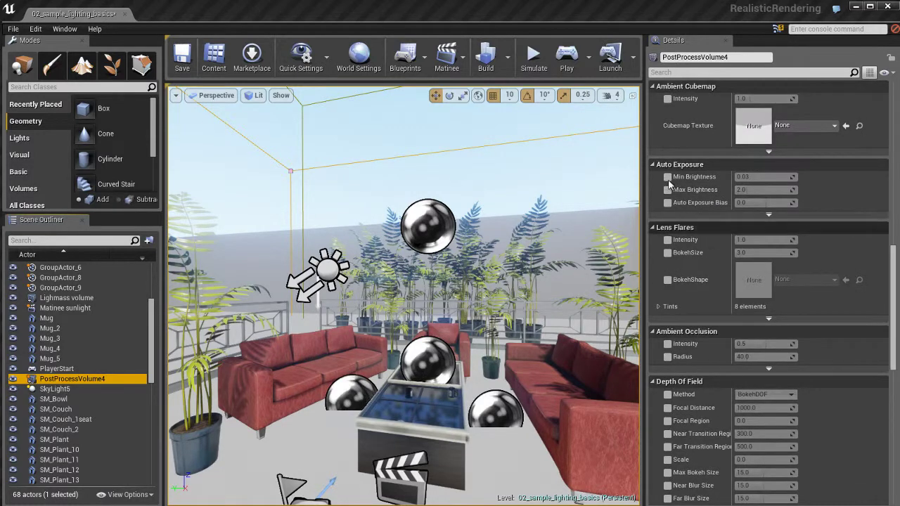
scroll(703, 244, "down", 3)
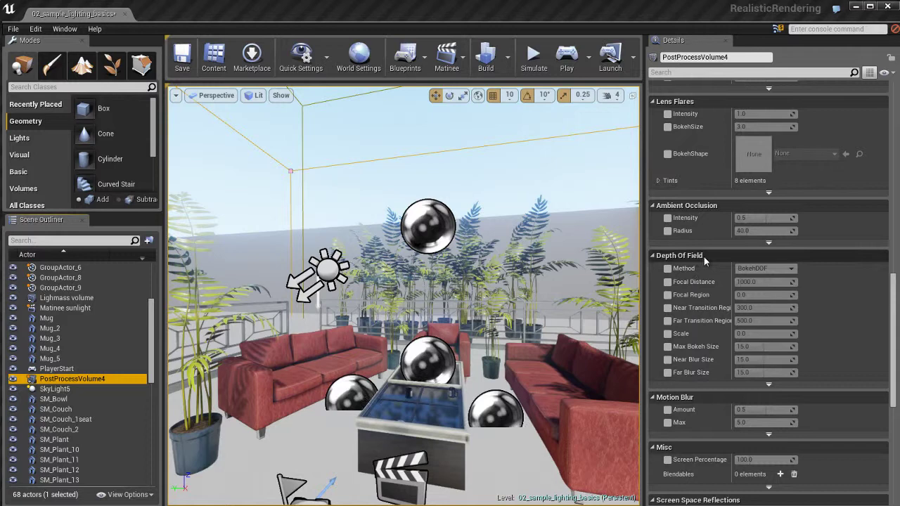
scroll(704, 256, "down", 4)
scroll(705, 278, "down", 1)
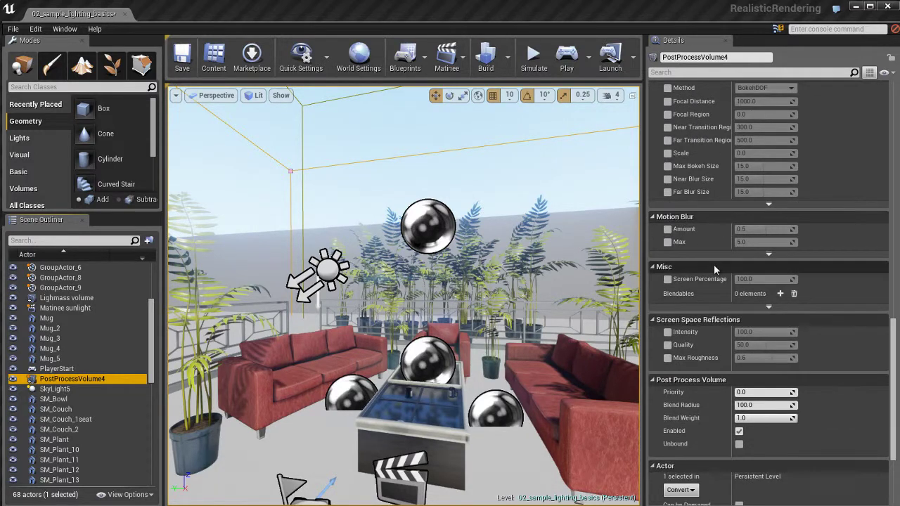
scroll(704, 266, "down", 4)
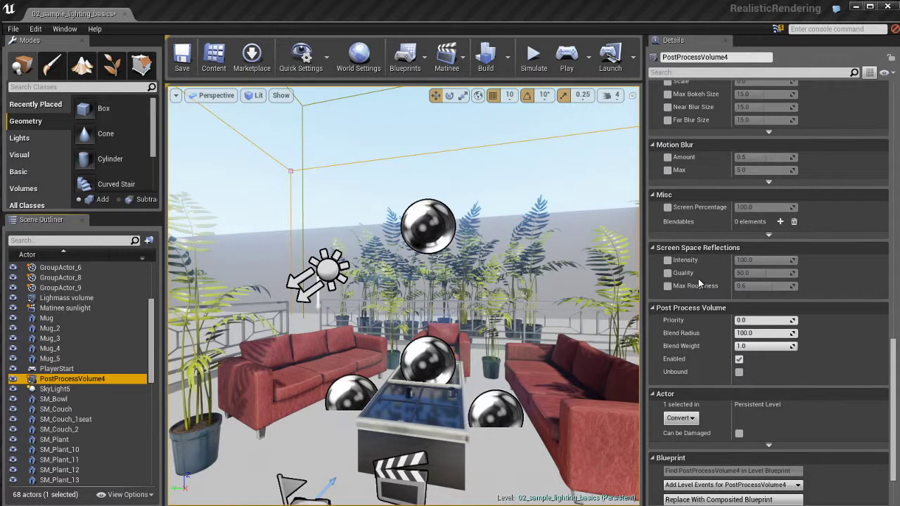
scroll(699, 282, "up", 20)
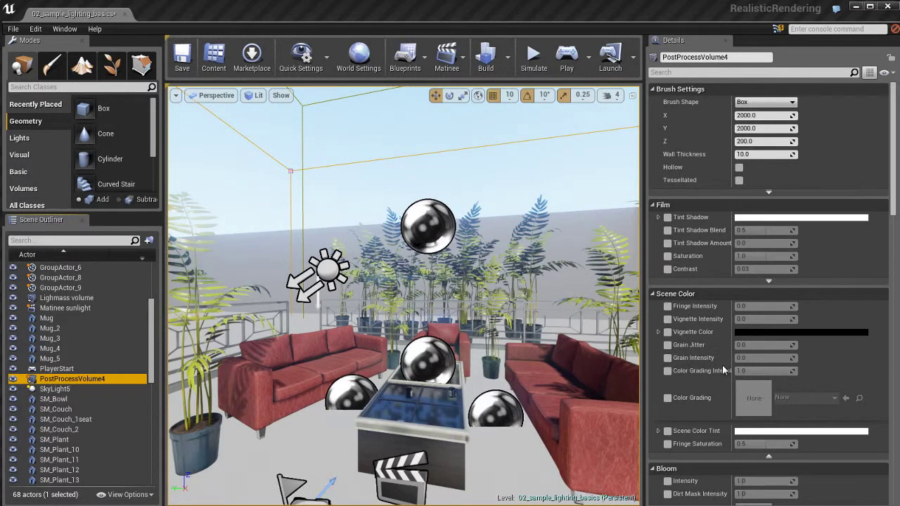
scroll(697, 339, "down", 5)
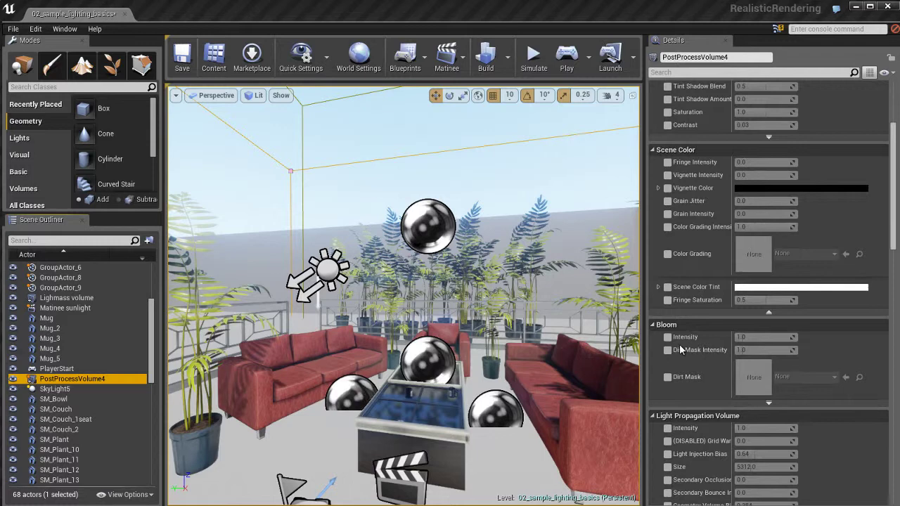
- Hide the editor icons and volume outlines with game view and bring up the volume's Bloom settings
key("g")
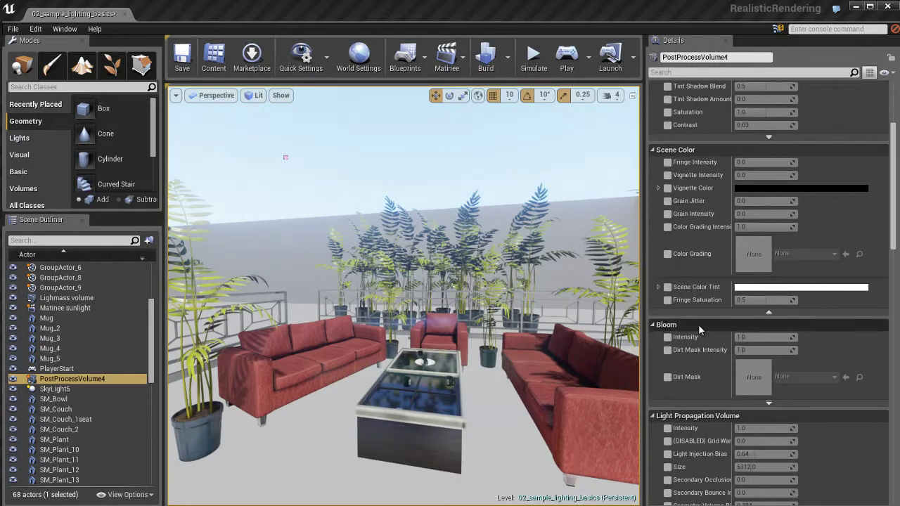
scroll(698, 324, "down", 3)
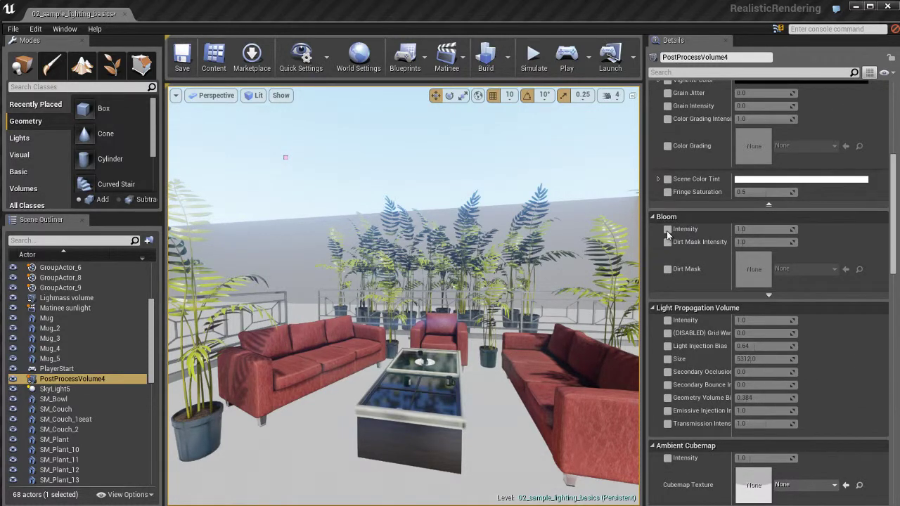
- Enable the Bloom Intensity override on the Post Process Volume and set the intensity to 0
mouse_move(528, 271)
right_mouse_down()
mouse_move(522, 239)
mouse_move(528, 271)
right_mouse_up()
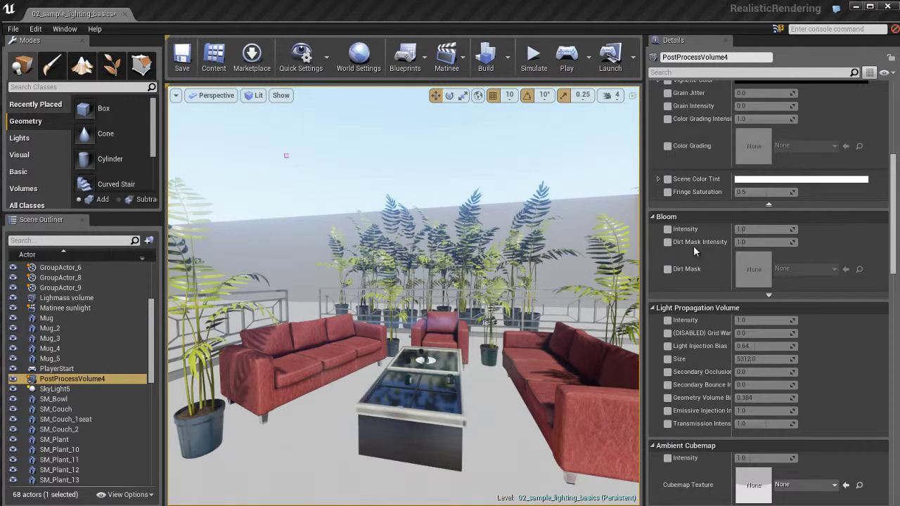
left_click(669, 230)
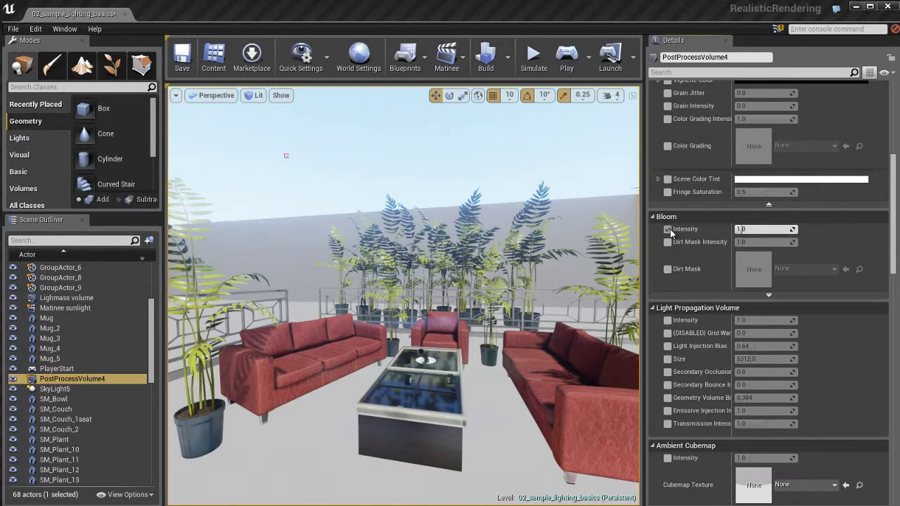
left_click(767, 229)
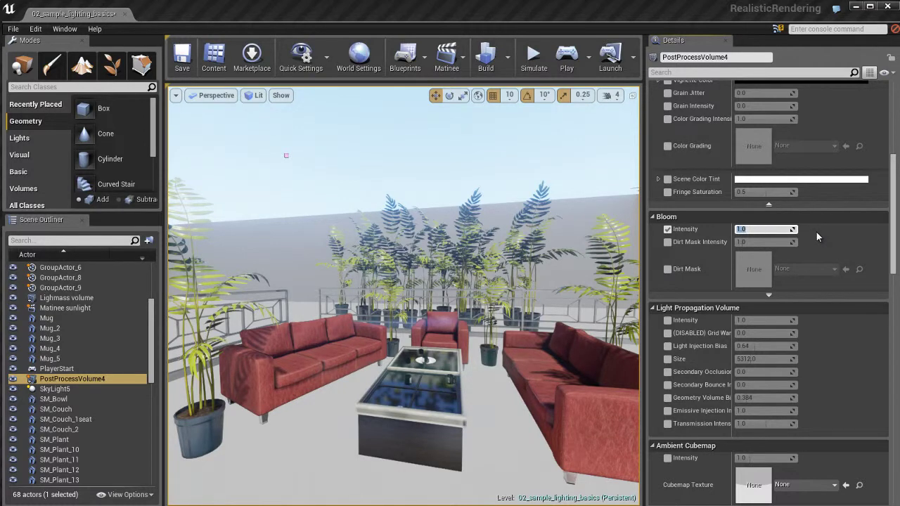
type("0")
key("Return")
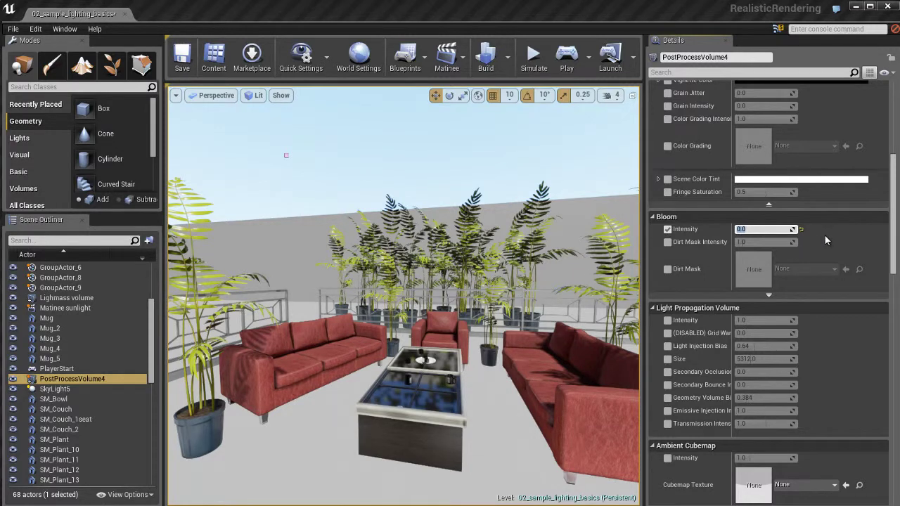
- Try a Bloom intensity of 10, inspect the furniture scene with it, and reset the intensity to its default value
type("10")
key("Return")
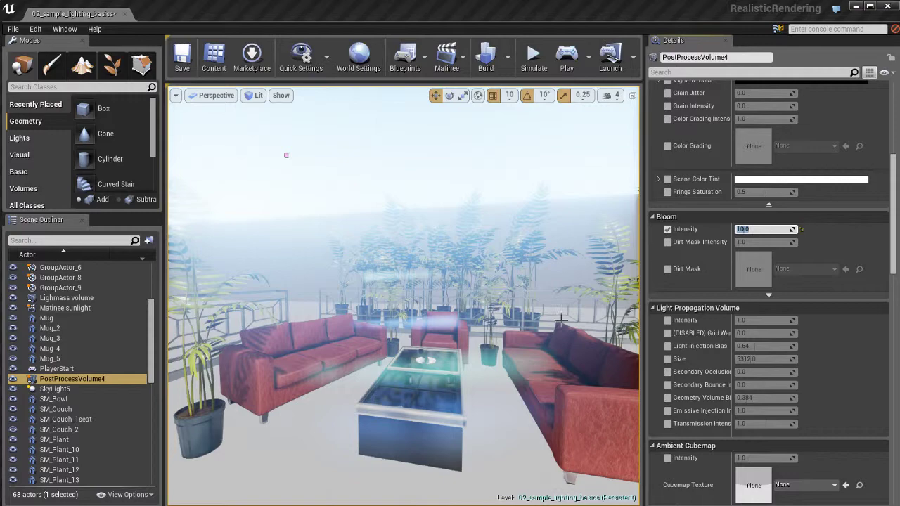
right_click_drag(560, 320, 591, 495)
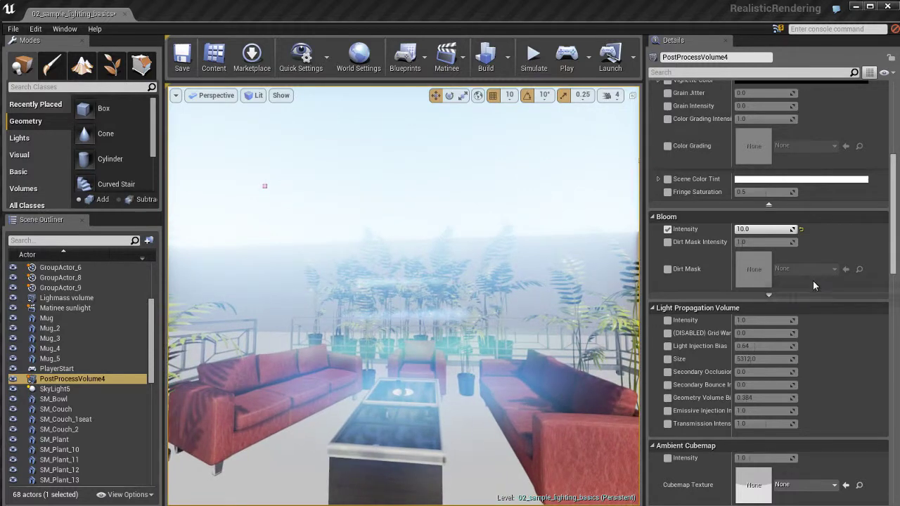
left_click(802, 231)
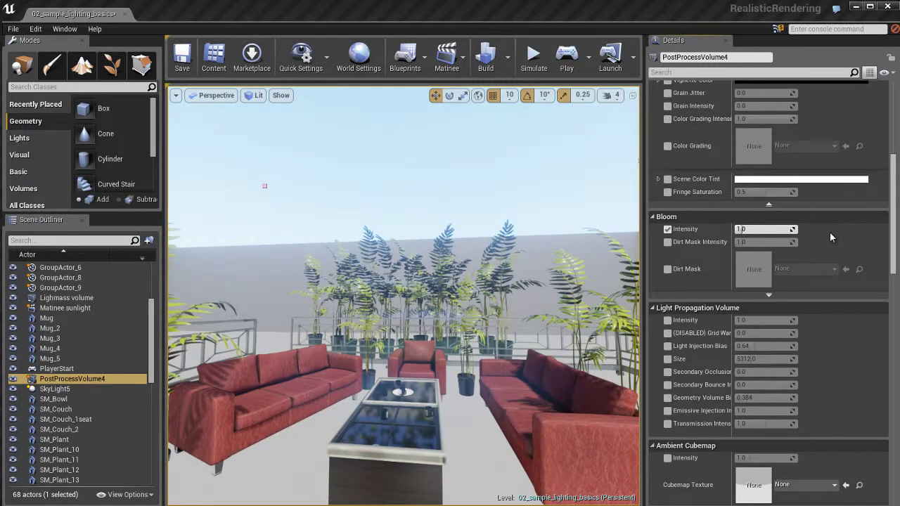